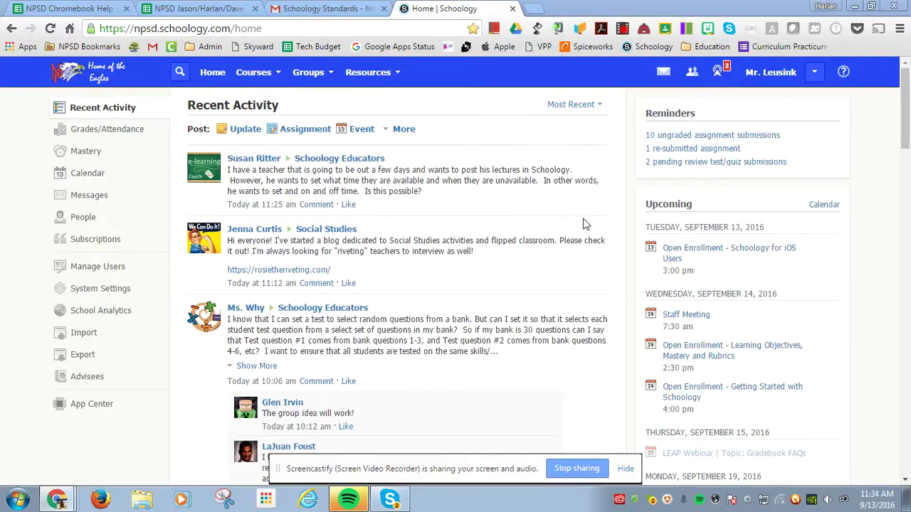
# Start a new rubric in the personal resources and title it "Master Rubric"
pyautogui.click(396, 73)
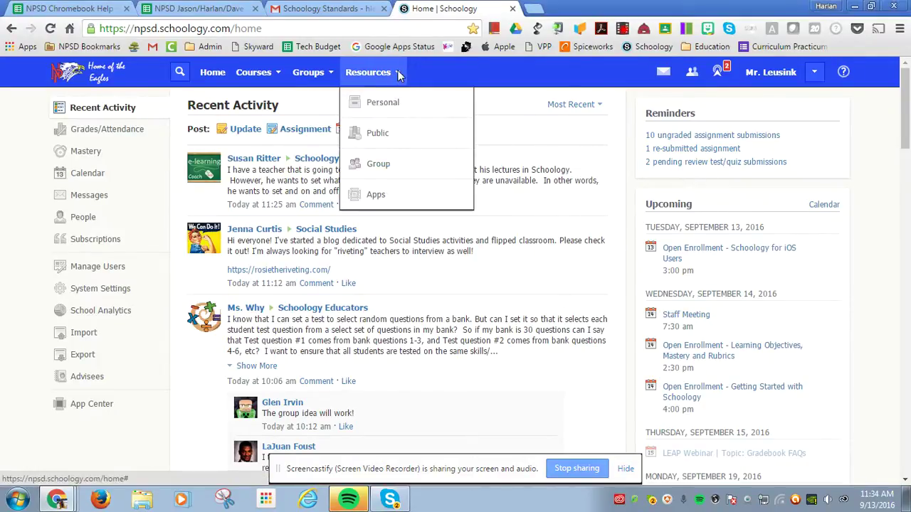
pyautogui.click(390, 103)
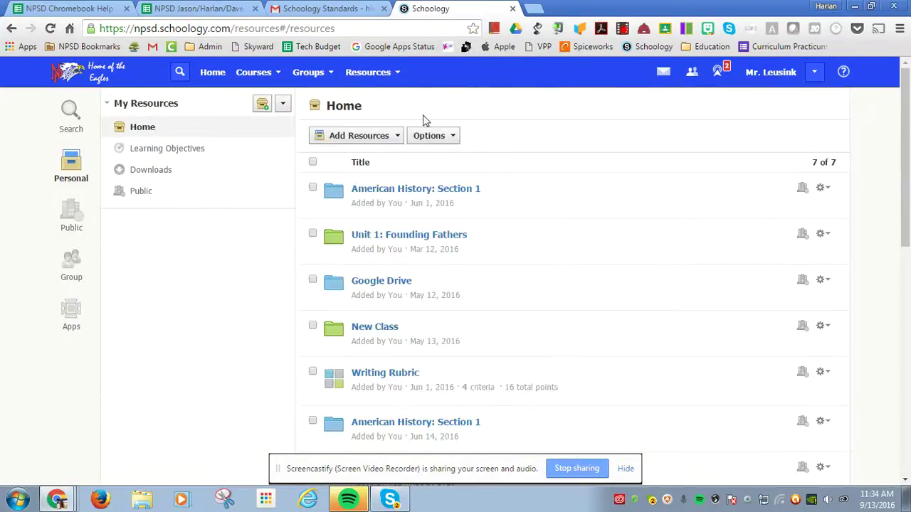
pyautogui.scroll(-2, 589, 280)
pyautogui.scroll(2, 591, 281)
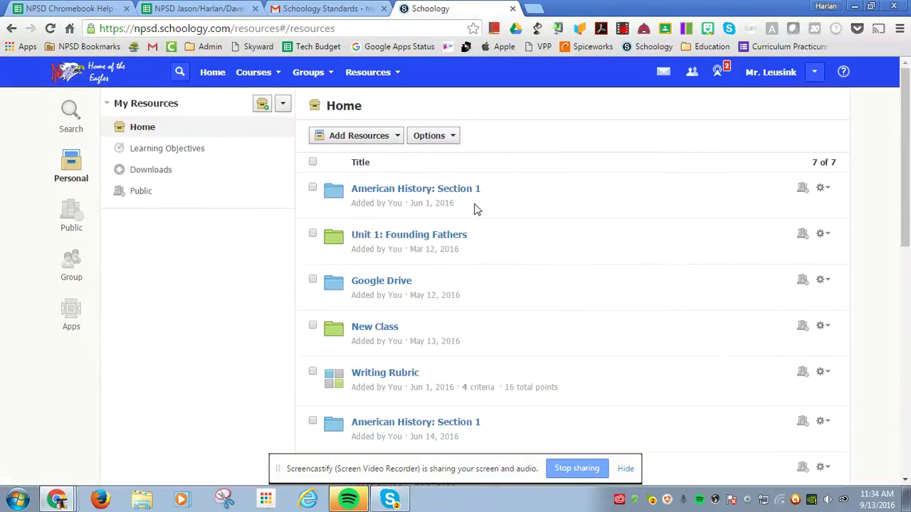
pyautogui.click(396, 139)
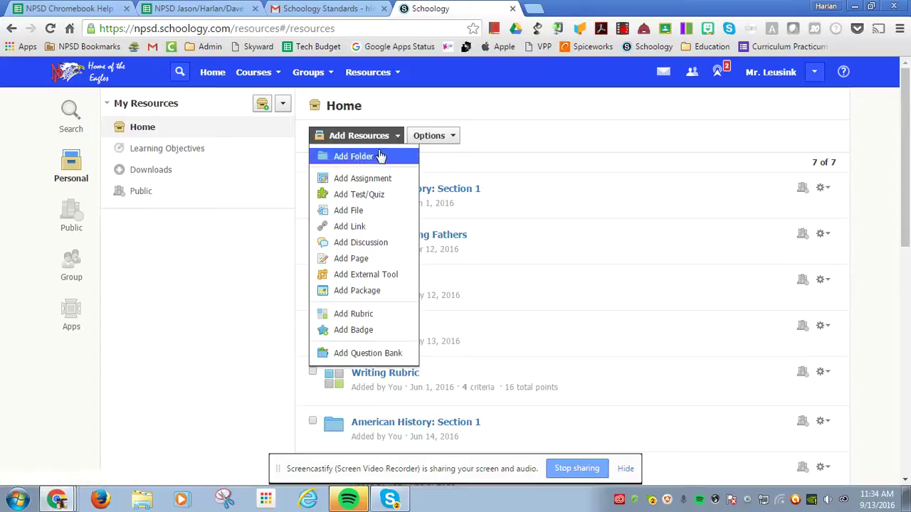
pyautogui.click(356, 313)
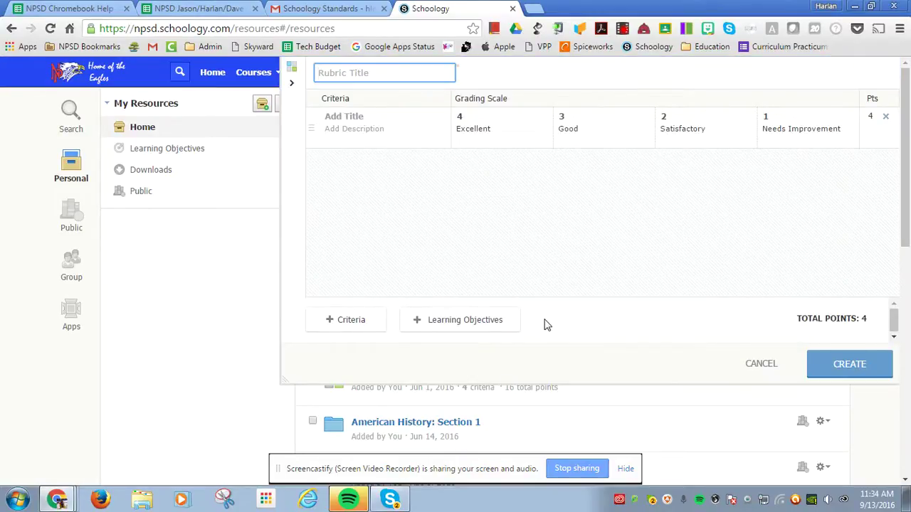
pyautogui.write('Master Rubric')
# Add the school's custom Music learning objectives MUS.P1.ELT1 through MUS.P1.ELT4 as rubric criteria and create the rubric
pyautogui.click(470, 322)
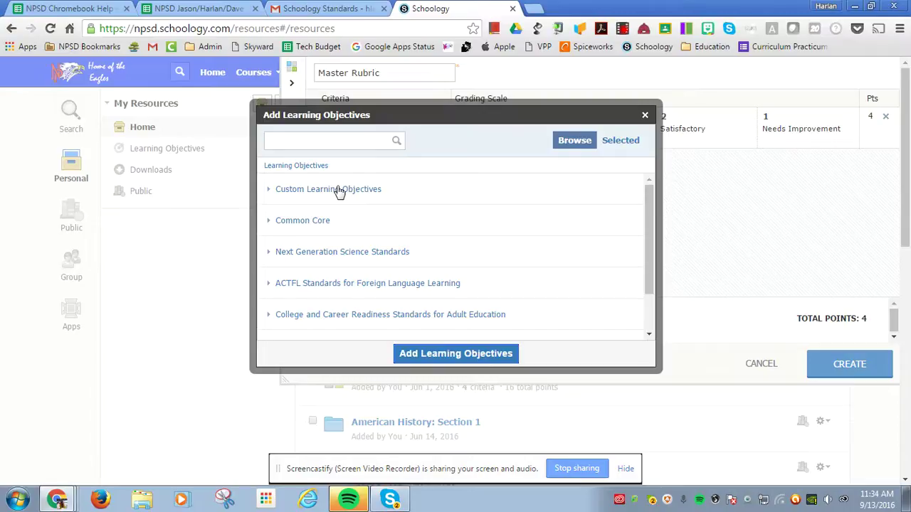
pyautogui.click(269, 193)
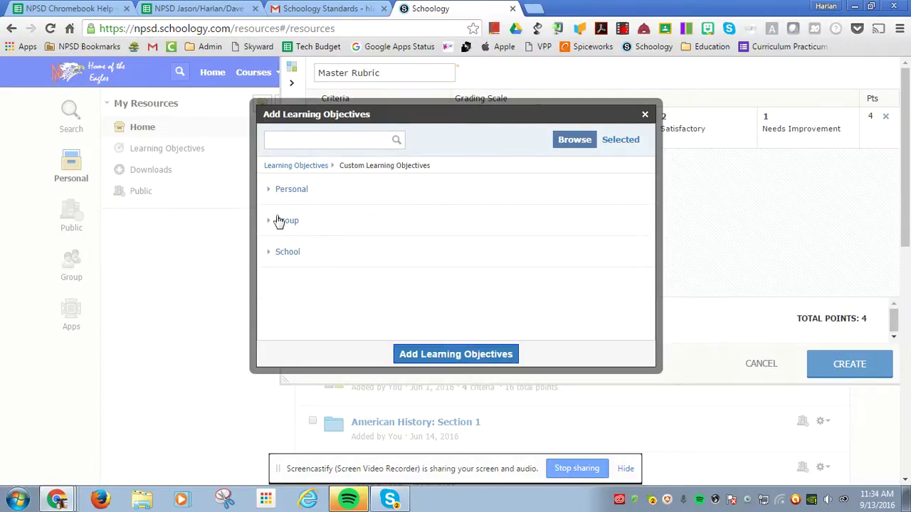
pyautogui.click(278, 254)
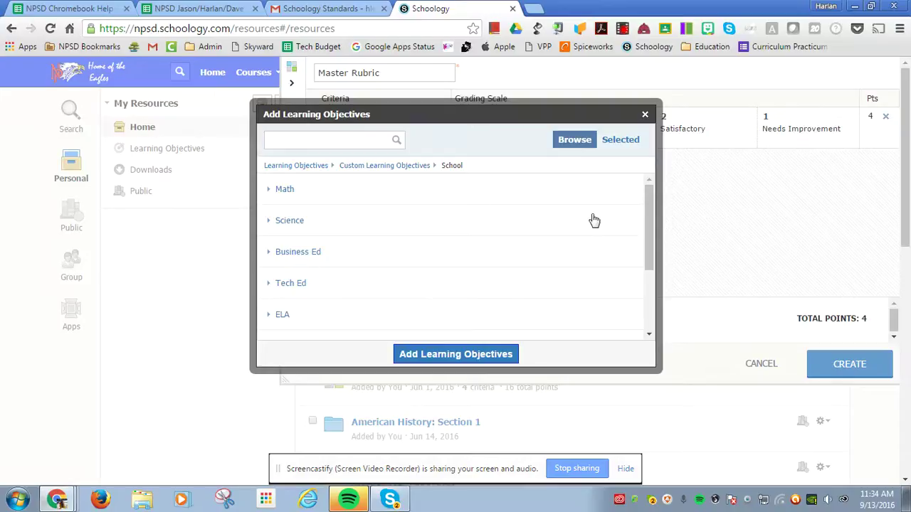
pyautogui.moveTo(649, 214); pyautogui.dragTo(640, 289)
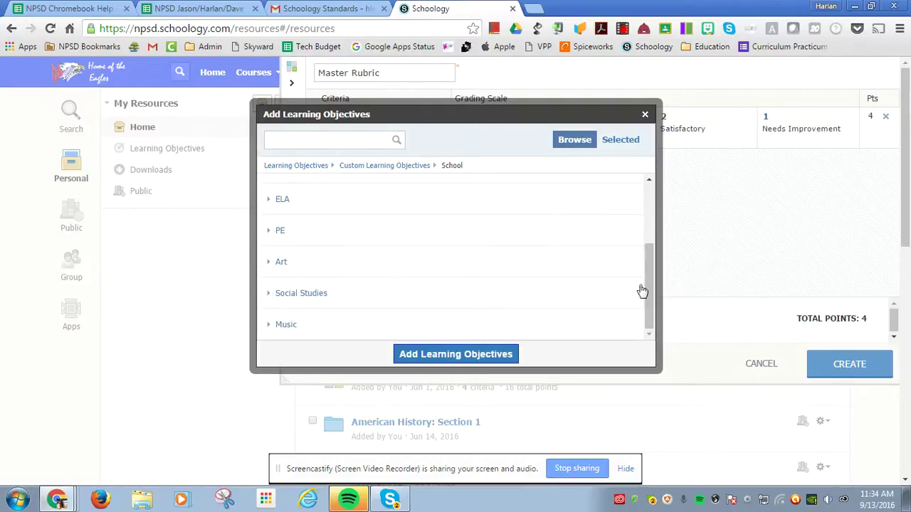
pyautogui.click(287, 330)
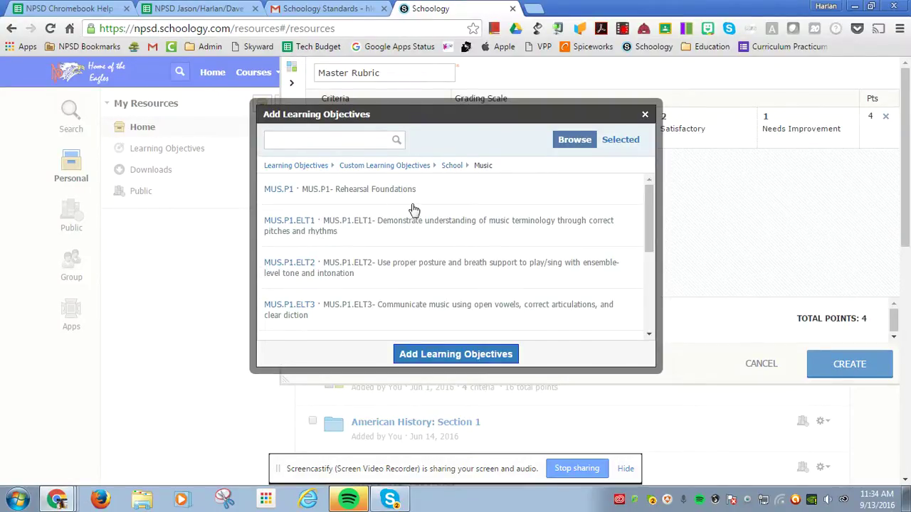
pyautogui.click(494, 234)
pyautogui.click(467, 280)
pyautogui.click(473, 317)
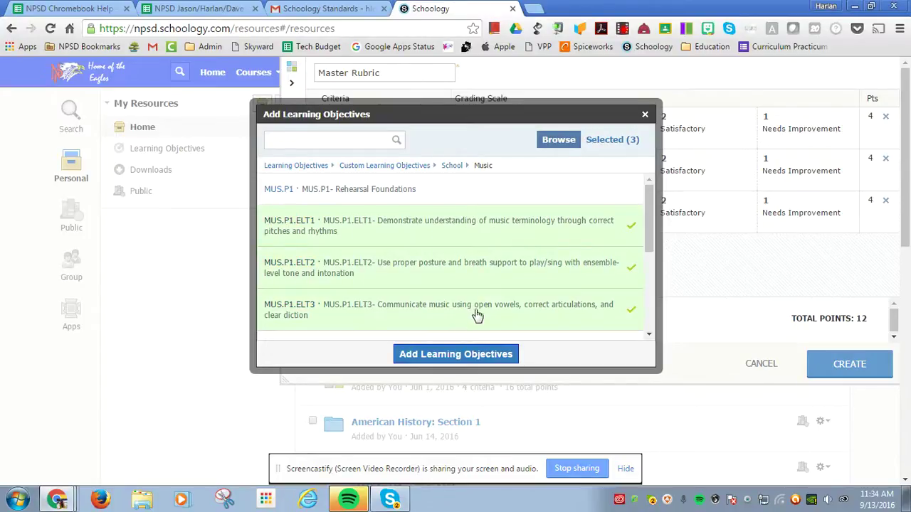
pyautogui.scroll(-1, 418, 323)
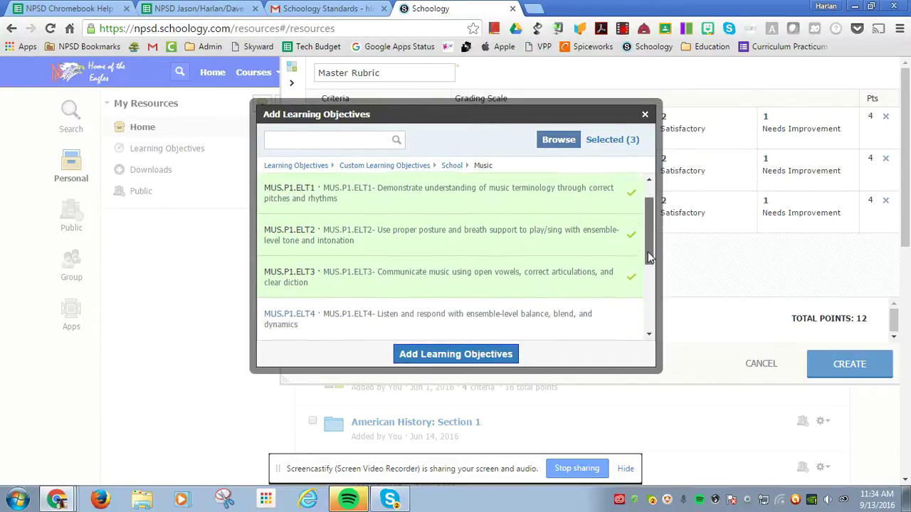
pyautogui.click(427, 313)
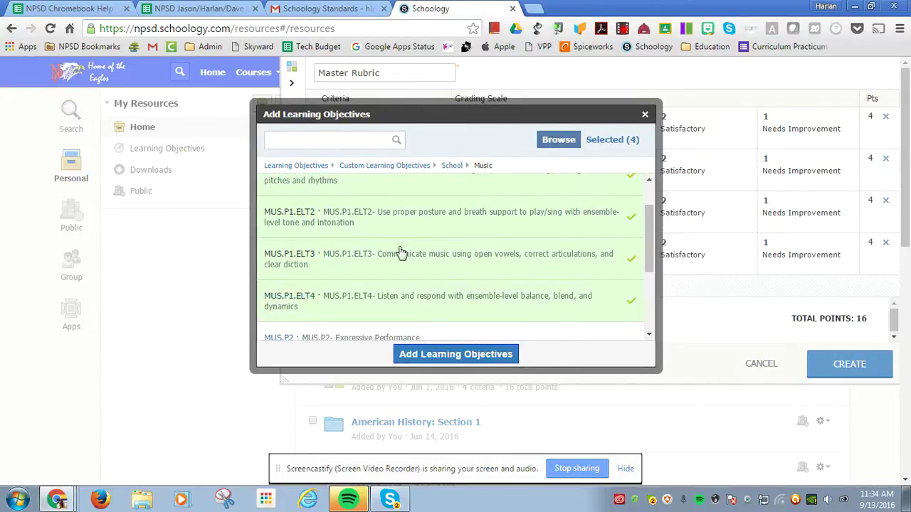
pyautogui.click(440, 358)
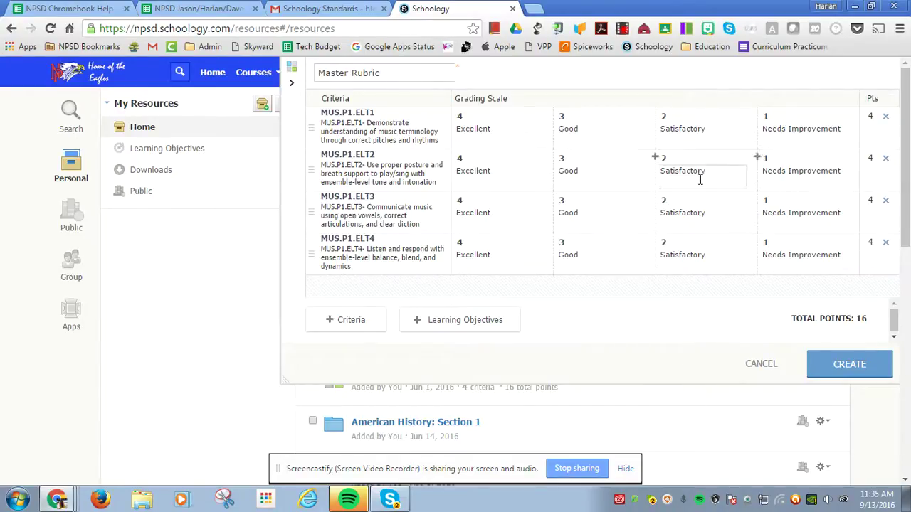
pyautogui.click(839, 364)
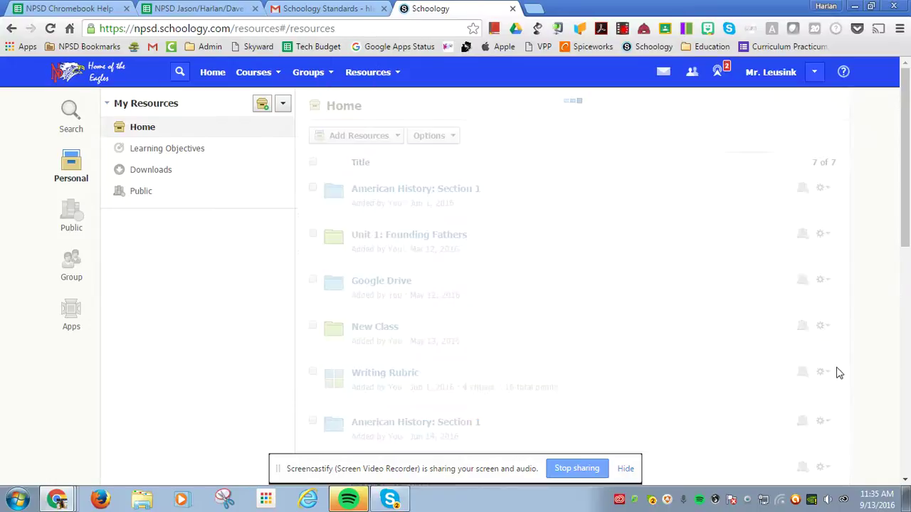
# Create a resource folder named "Test Class" in the Home collection
pyautogui.scroll(-3, 355, 249)
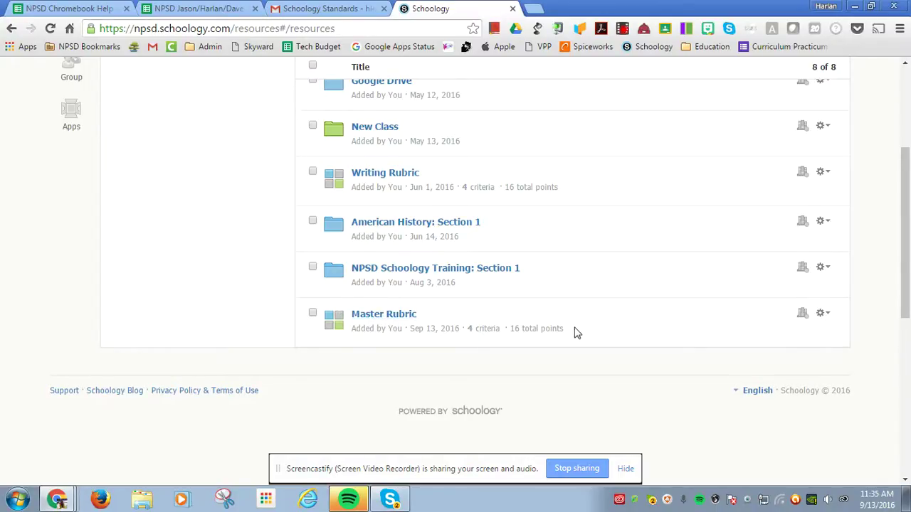
pyautogui.scroll(3, 555, 328)
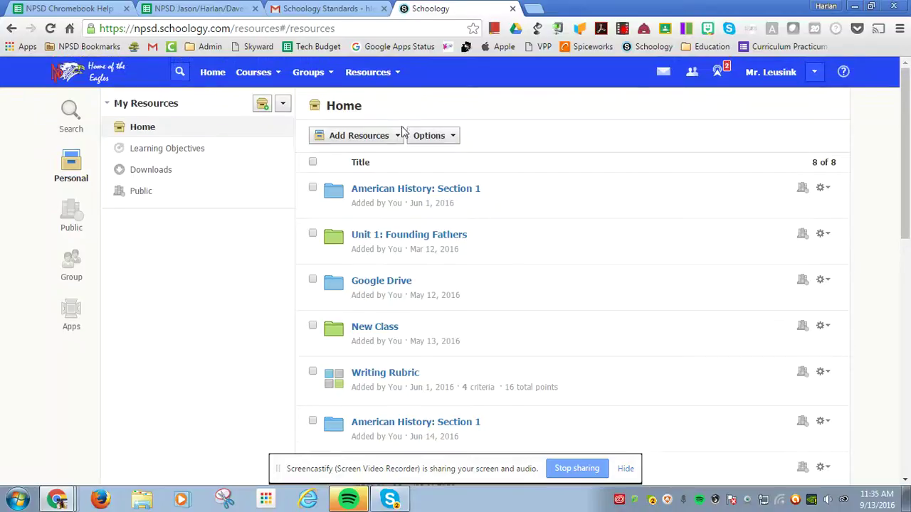
pyautogui.click(396, 135)
pyautogui.click(341, 151)
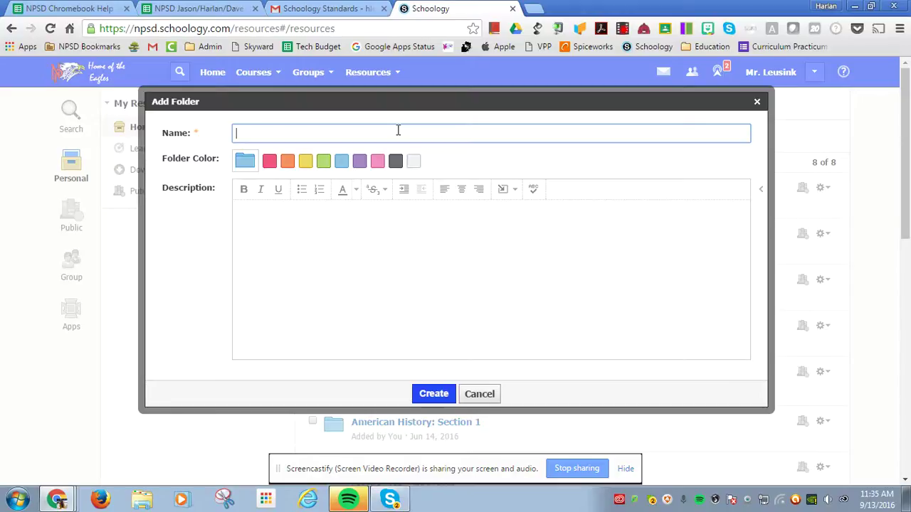
pyautogui.write('Test Cls')
pyautogui.click(432, 394)
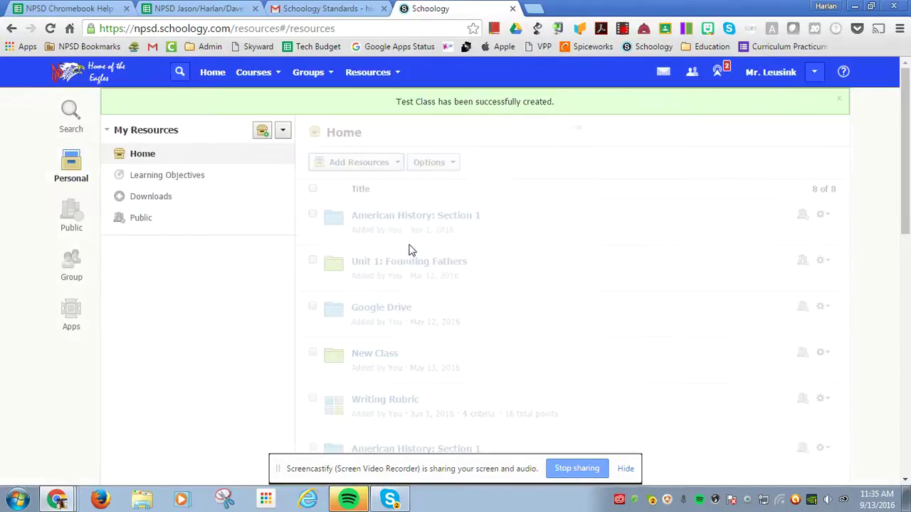
# Copy Master Rubric into the Test Class folder of the Home collection
pyautogui.scroll(-3, 720, 340)
pyautogui.scroll(-2, 720, 341)
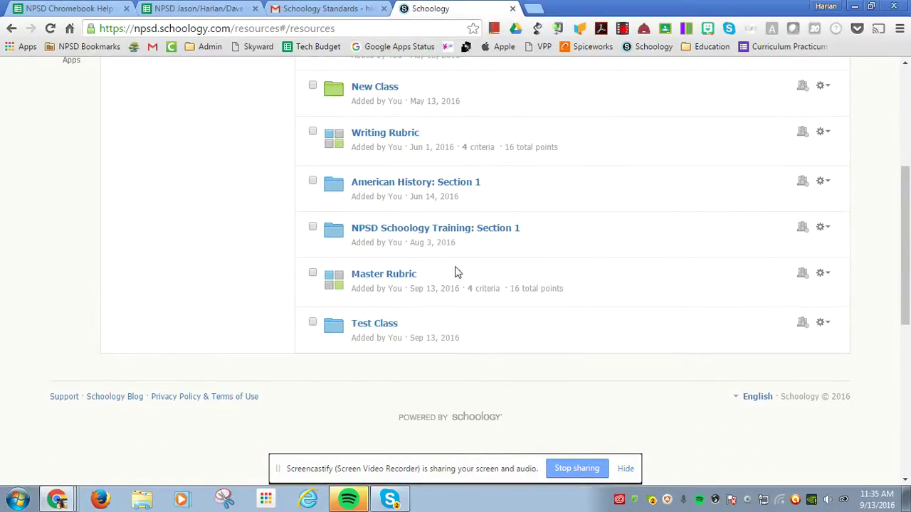
pyautogui.click(826, 274)
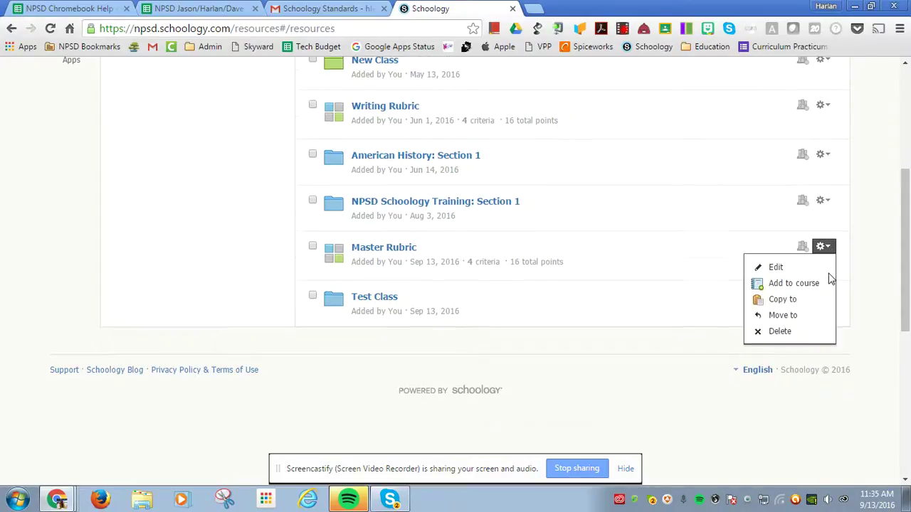
pyautogui.click(783, 299)
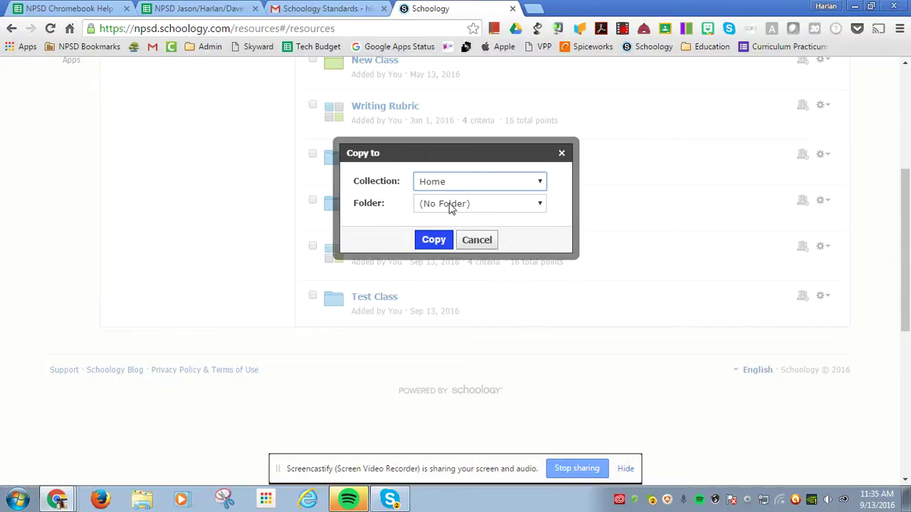
pyautogui.click(518, 207)
pyautogui.moveTo(743, 242); pyautogui.dragTo(742, 421)
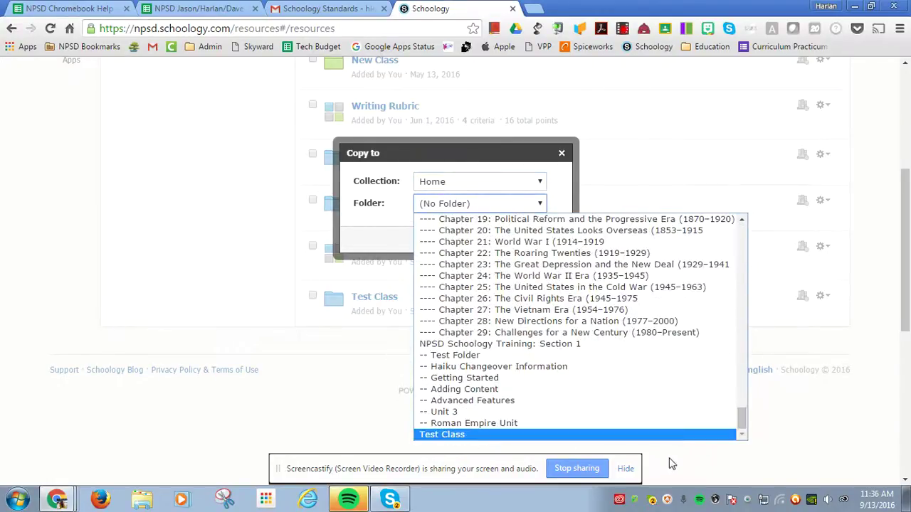
pyautogui.click(457, 435)
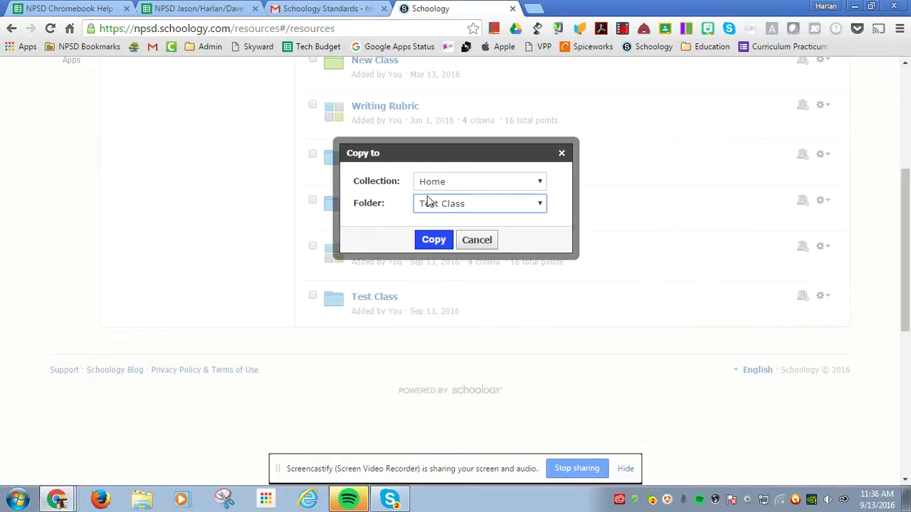
pyautogui.click(439, 246)
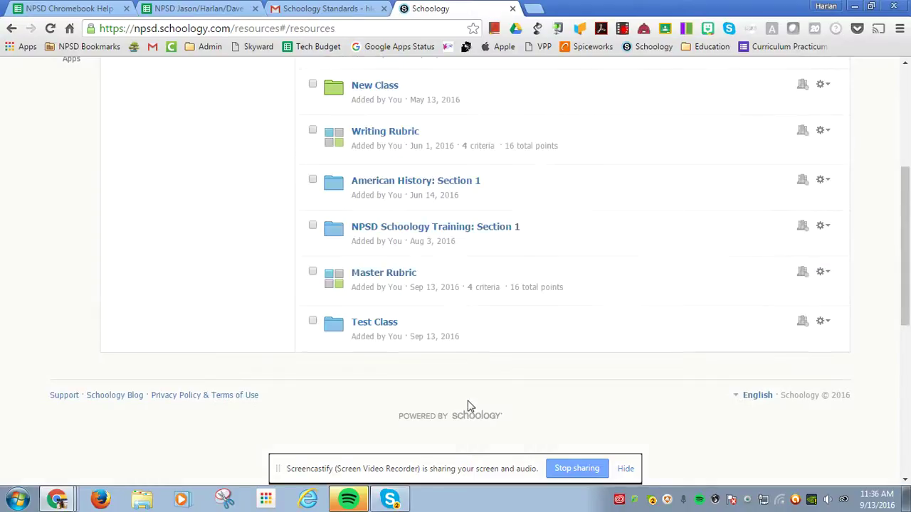
# Open the rubric copy in the Test Class folder for editing and retitle it "Writing Rubric"
pyautogui.click(389, 322)
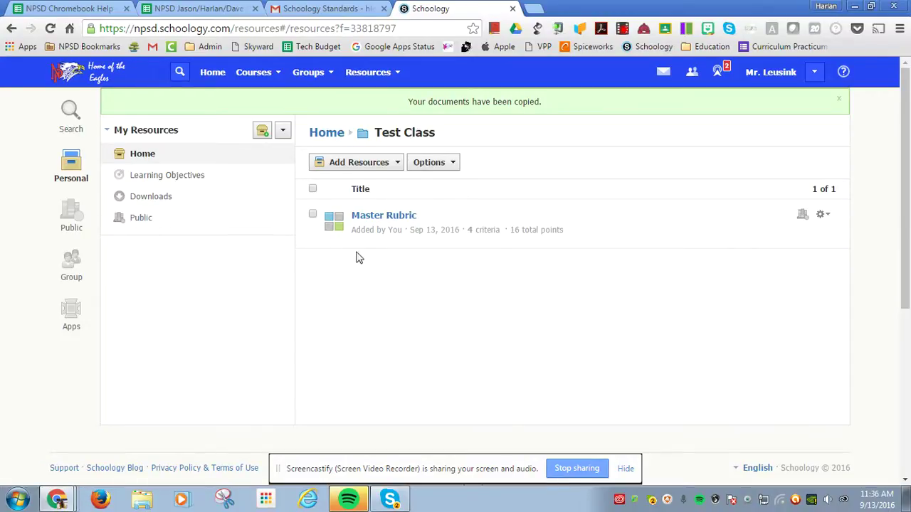
pyautogui.click(822, 216)
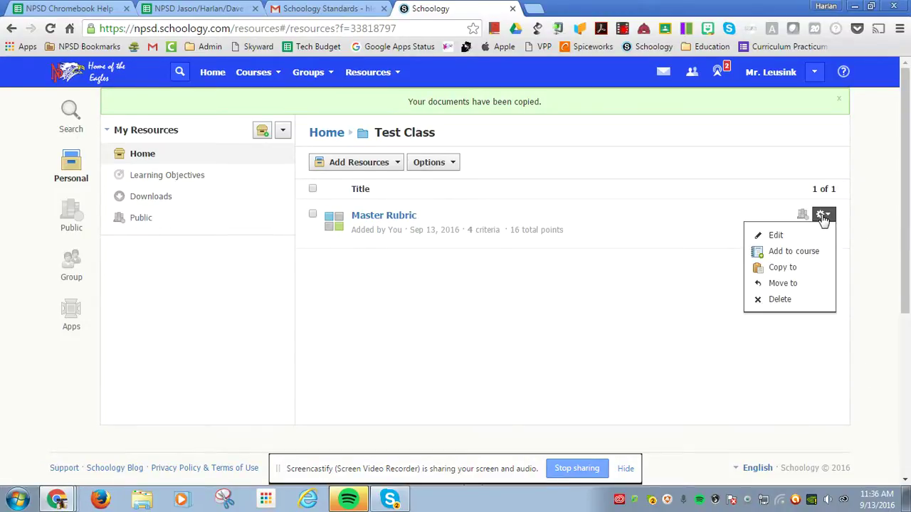
pyautogui.click(775, 235)
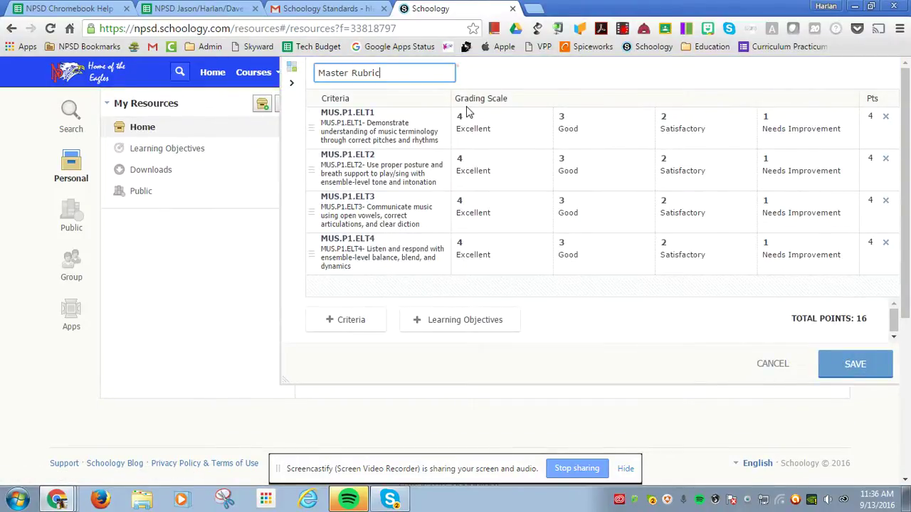
pyautogui.press('BackSpace')
pyautogui.press('BackSpace')
pyautogui.press('BackSpace')
pyautogui.write('W')
pyautogui.press('BackSpace')
pyautogui.write('W')
# Set the MUS.P1.ELT1 criterion's points to 16 for Excellent and 12 for Good
pyautogui.click(459, 116)
pyautogui.press('BackSpace')
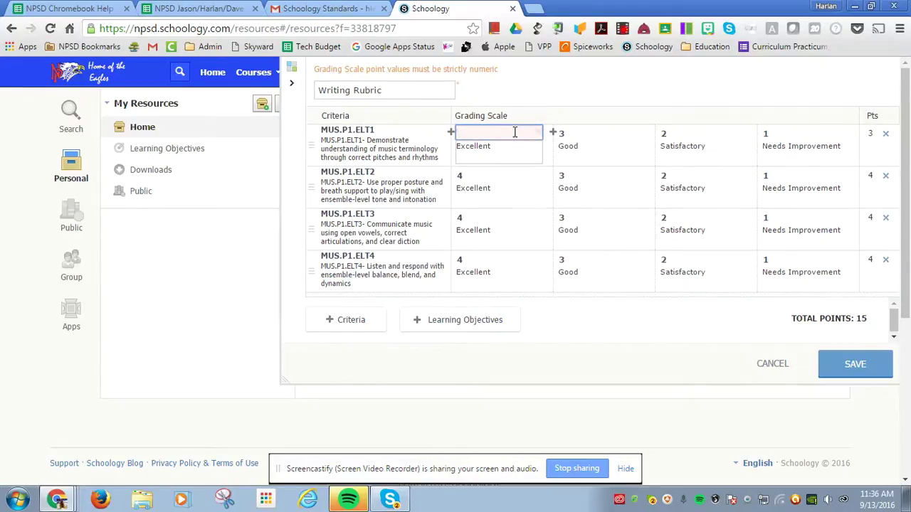
pyautogui.write('16')
pyautogui.click(589, 114)
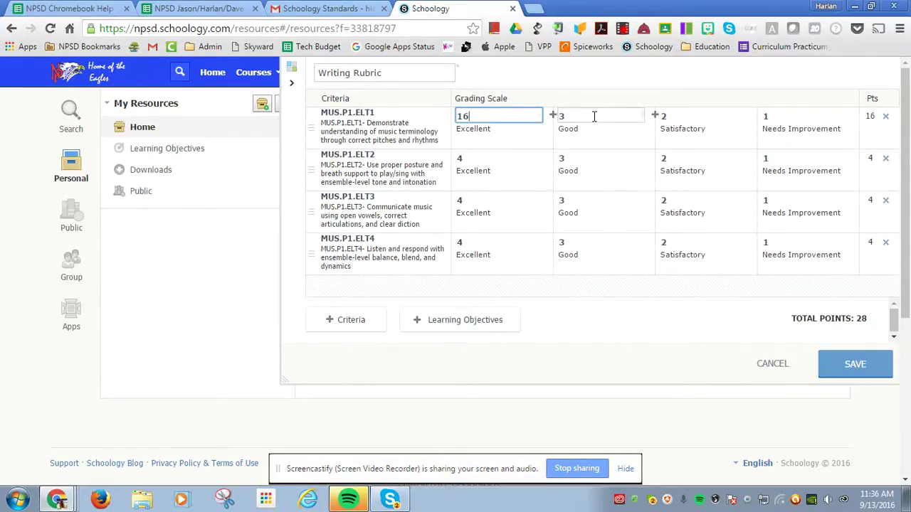
pyautogui.press('BackSpace')
pyautogui.write('12')
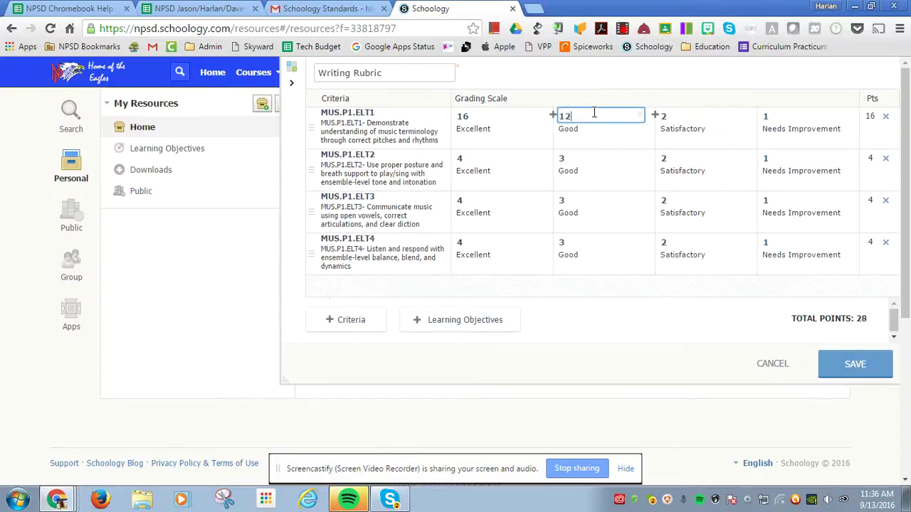
# Set the MUS.P1.ELT1 criterion's points to 8 for Satisfactory and 4 for Needs Improvement, and save the rubric
pyautogui.click(682, 114)
pyautogui.press('BackSpace')
pyautogui.write('8')
pyautogui.click(793, 116)
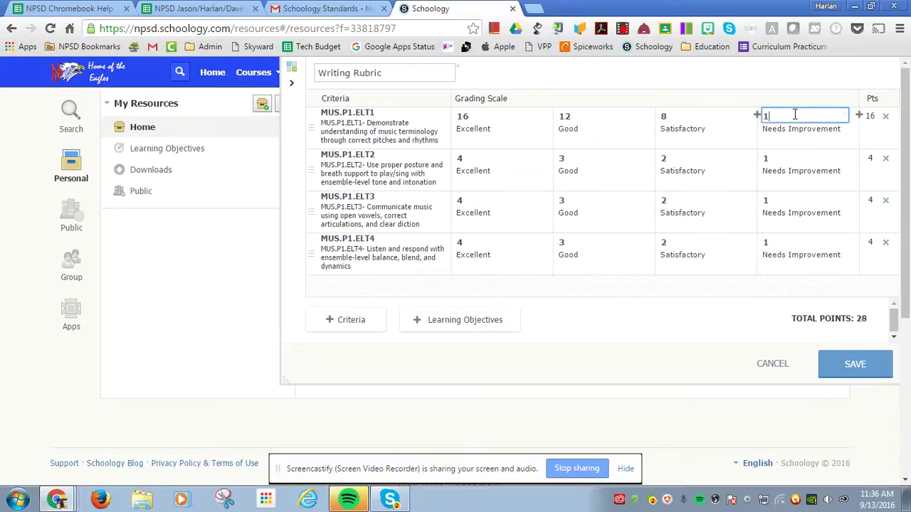
pyautogui.press('BackSpace')
pyautogui.write('4')
pyautogui.click(854, 364)
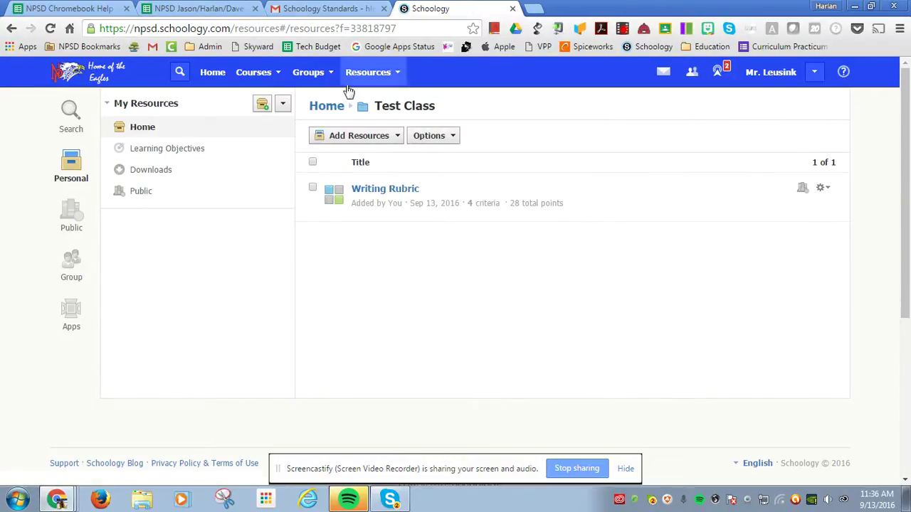
# Return to the Home collection and check that the original Master Rubric is still listed
pyautogui.click(323, 106)
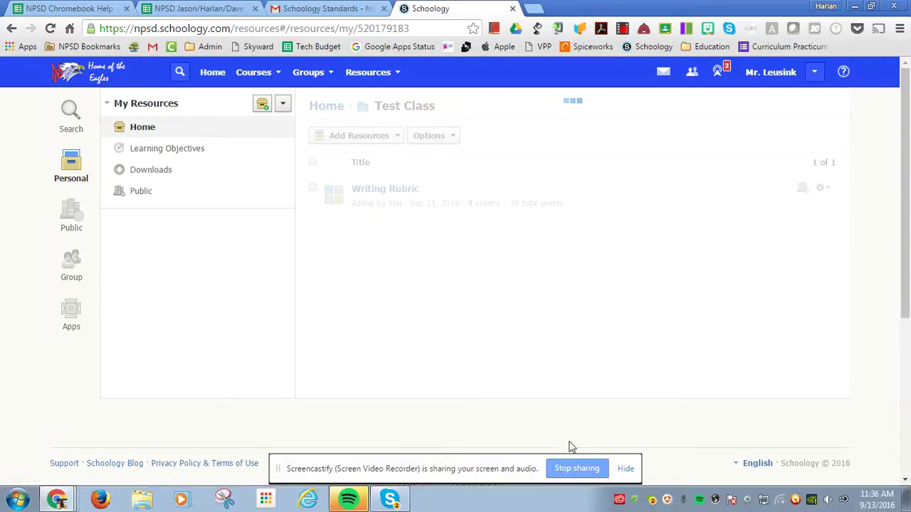
pyautogui.scroll(-3, 576, 413)
pyautogui.scroll(-2, 499, 285)
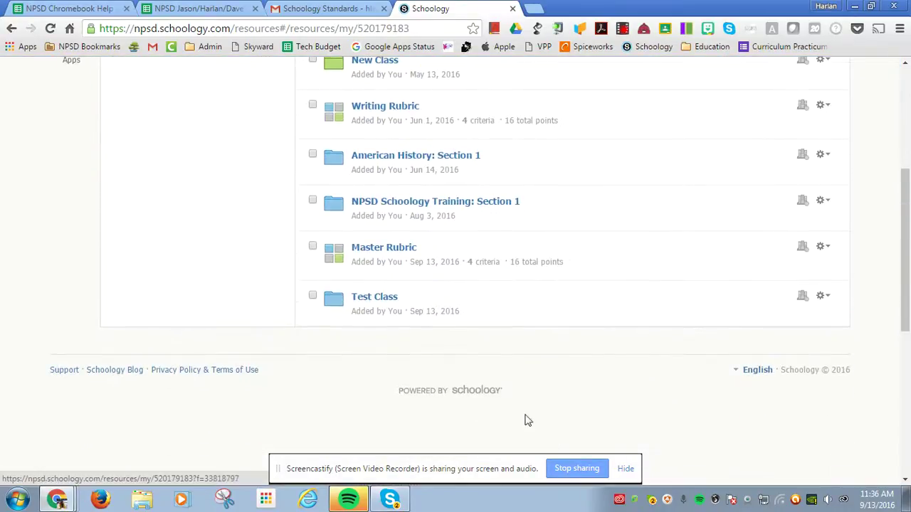